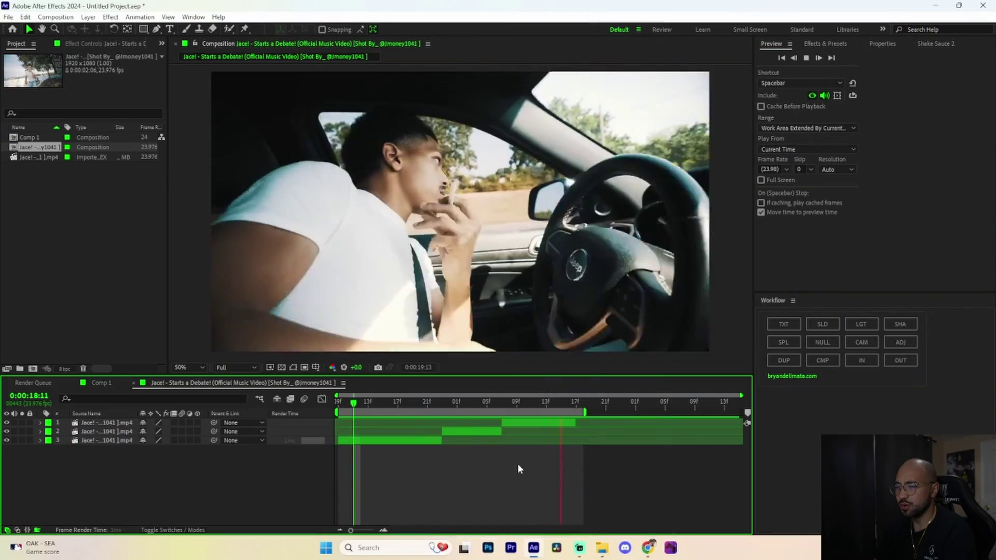
# Pre-compose the middle clip of the sequence, leaving all attributes in the current composition
pyautogui.click(502, 401)
pyautogui.moveTo(509, 402); pyautogui.dragTo(450, 433)
pyautogui.click(475, 432)
pyautogui.rightClick(465, 434)
pyautogui.click(511, 361)
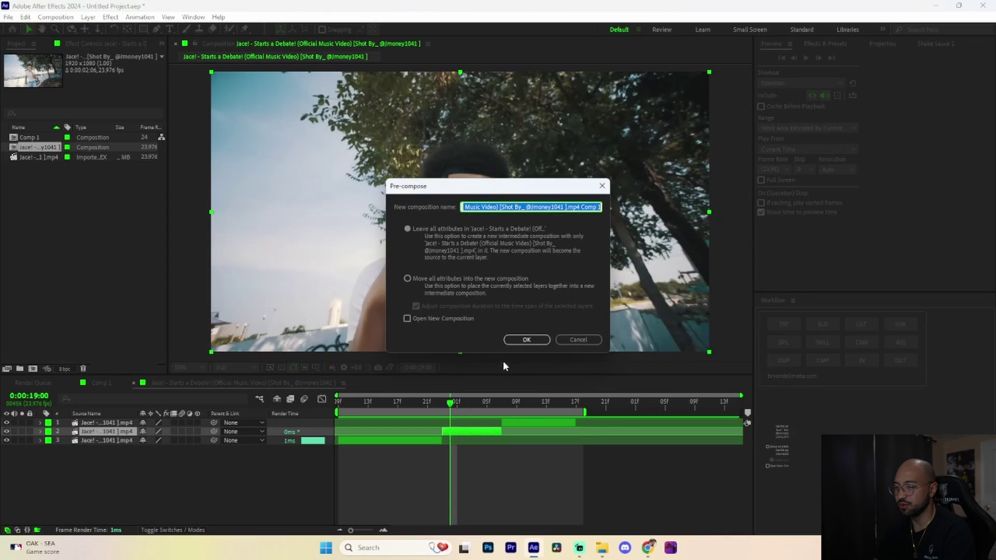
pyautogui.click(526, 340)
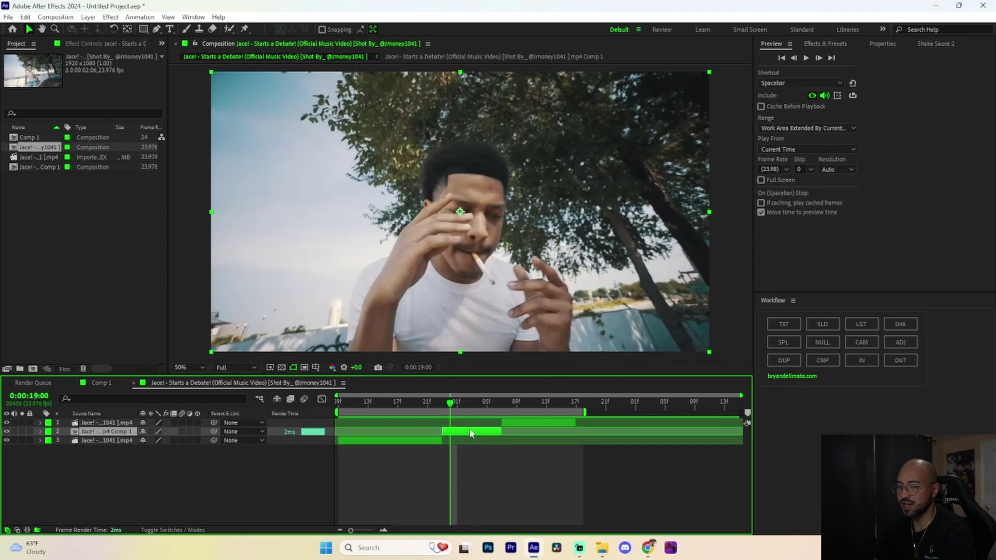
# Time-stretch the pre-composed clip to about three times its length, holding its in-point, and place it on top of the layer stack
pyautogui.rightClick(462, 436)
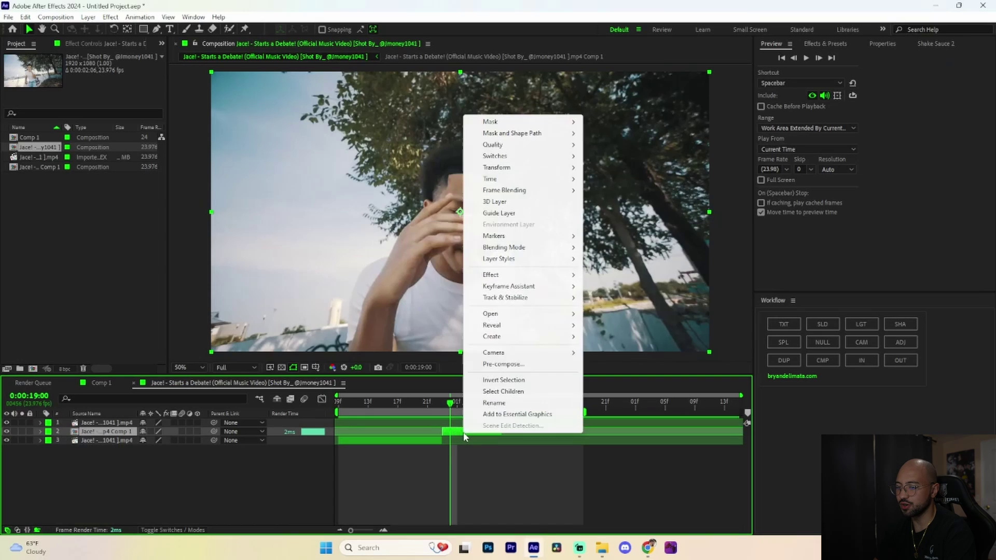
pyautogui.moveTo(540, 179)
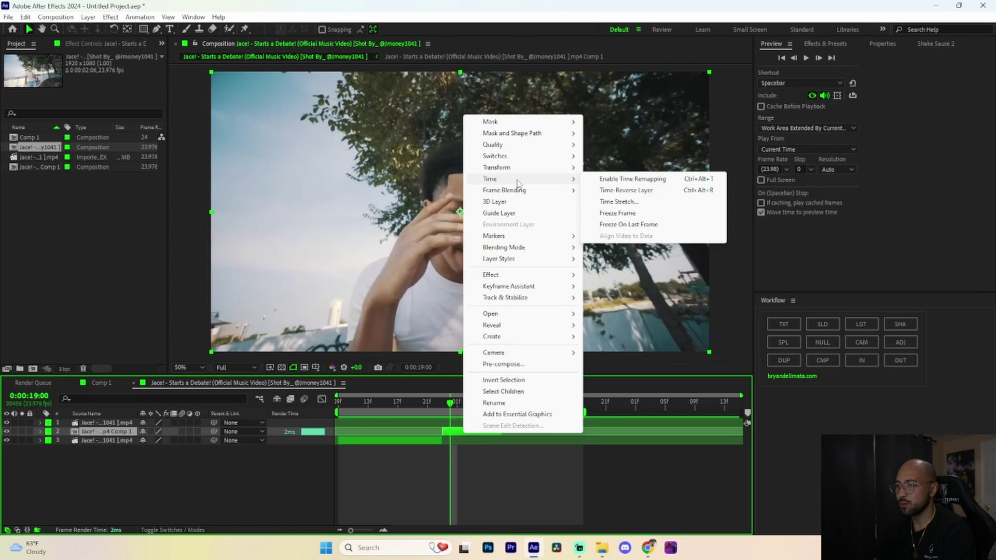
pyautogui.click(617, 202)
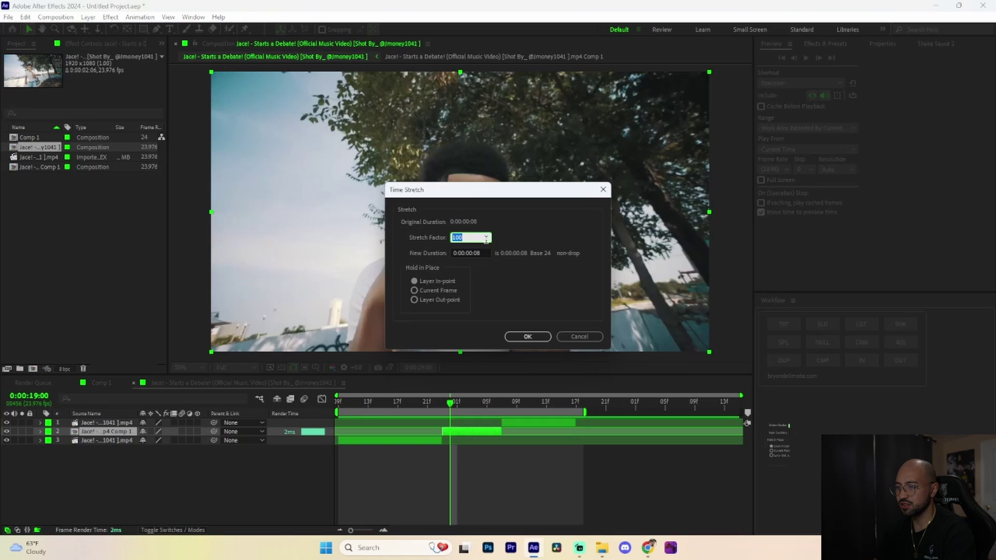
pyautogui.click(537, 340)
pyautogui.hotkey('ctrl', 'alt', 'Up')
# Preview the slowed-down clip in the sequence and open its nested composition
pyautogui.press('space')
pyautogui.press('space')
pyautogui.moveTo(564, 403); pyautogui.dragTo(456, 404)
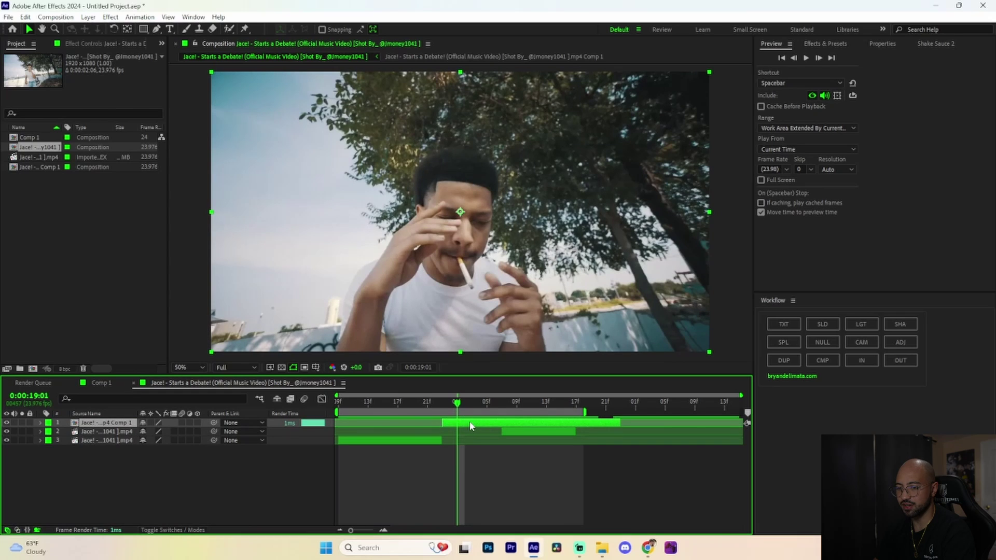
pyautogui.doubleClick(470, 423)
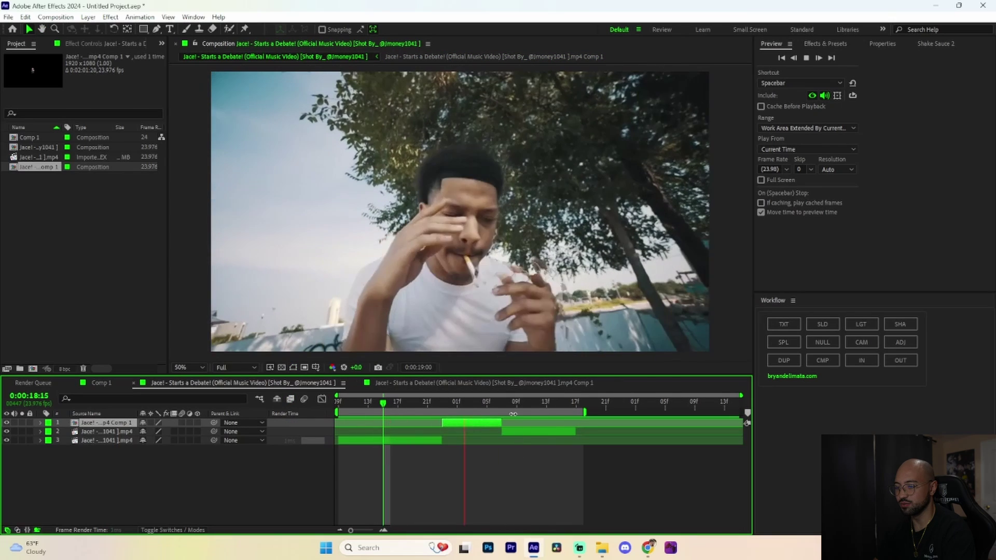
# Apply the Twixtor Pro effect to the PreComp layer, set its speed to 30%, and preview the sequence
pyautogui.click(477, 424)
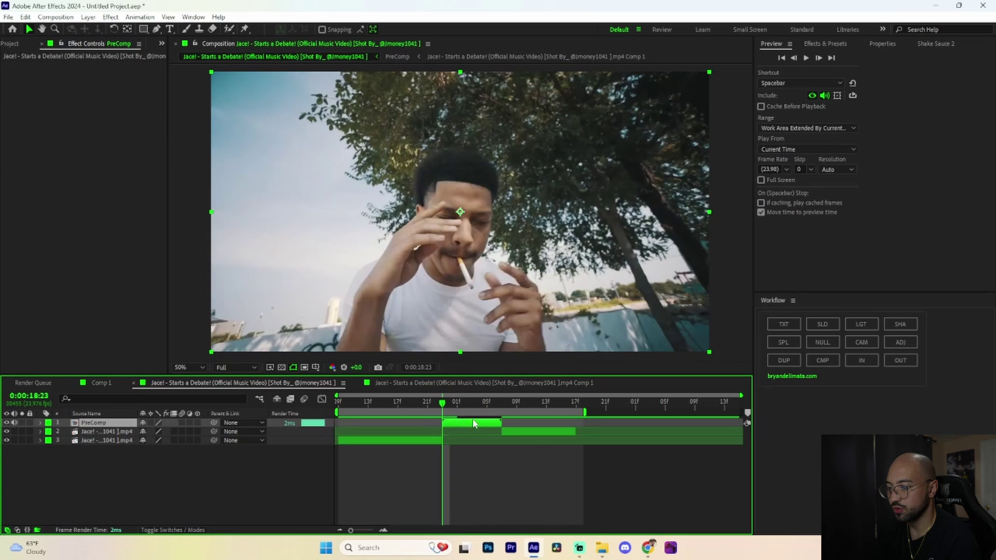
pyautogui.hotkey('ctrl', 'space')
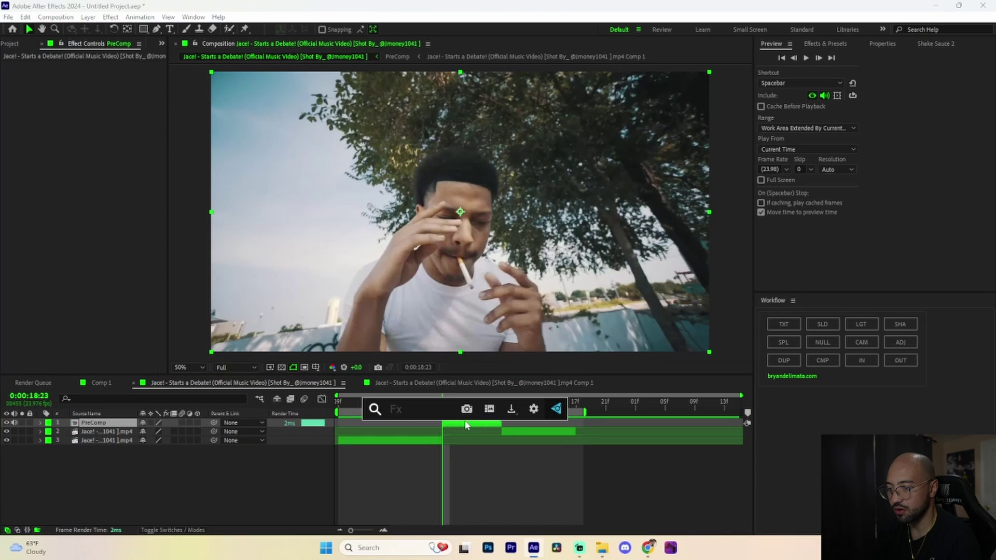
pyautogui.write('twi')
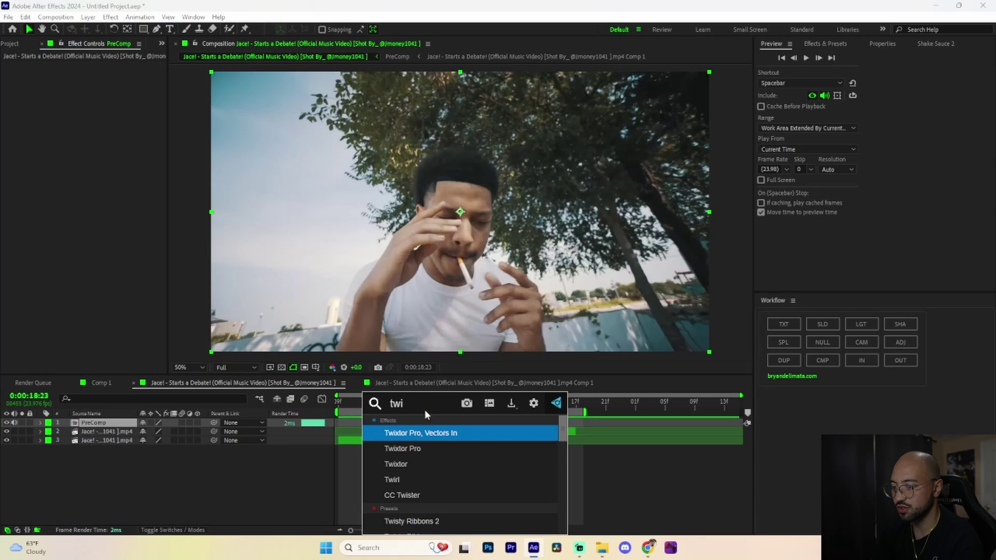
pyautogui.click(414, 442)
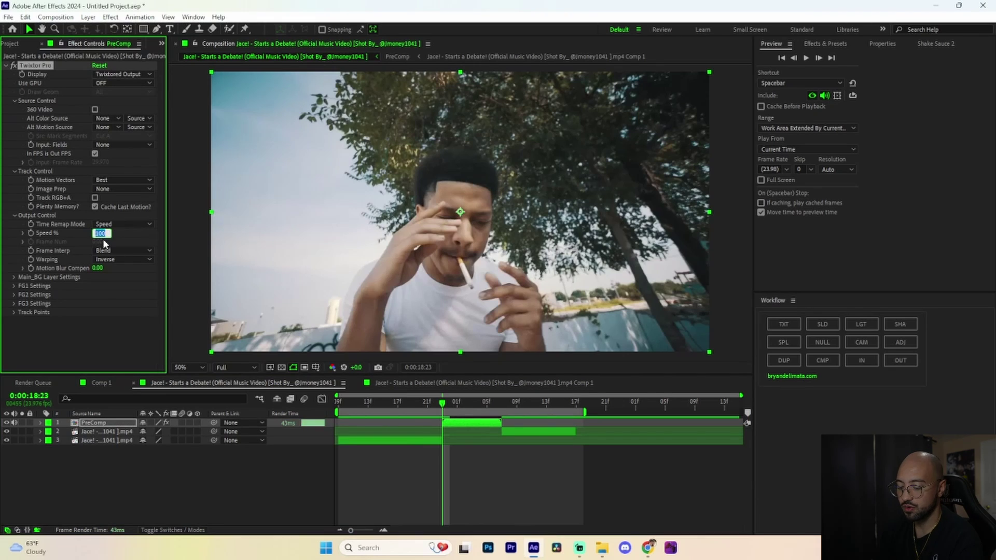
pyautogui.press('Return')
pyautogui.click(346, 403)
pyautogui.press('space')
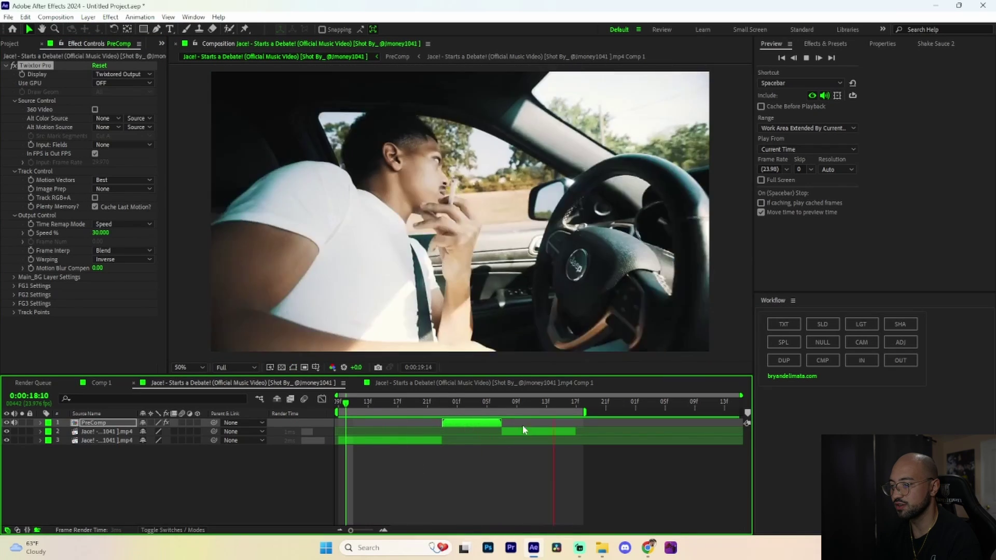
# Pre-compose the first clip and the Twixtor layer together into one composition and preview it
pyautogui.click(394, 441)
pyautogui.keyDown('ctrl'); pyautogui.click(469, 422); pyautogui.keyUp('ctrl')
pyautogui.rightClick(470, 422)
pyautogui.click(507, 351)
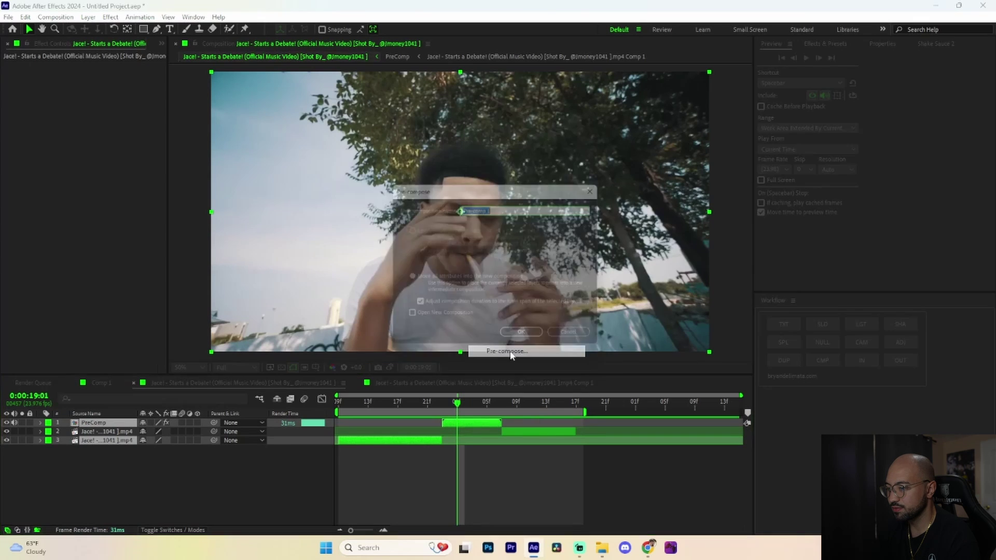
pyautogui.click(532, 341)
pyautogui.press('space')
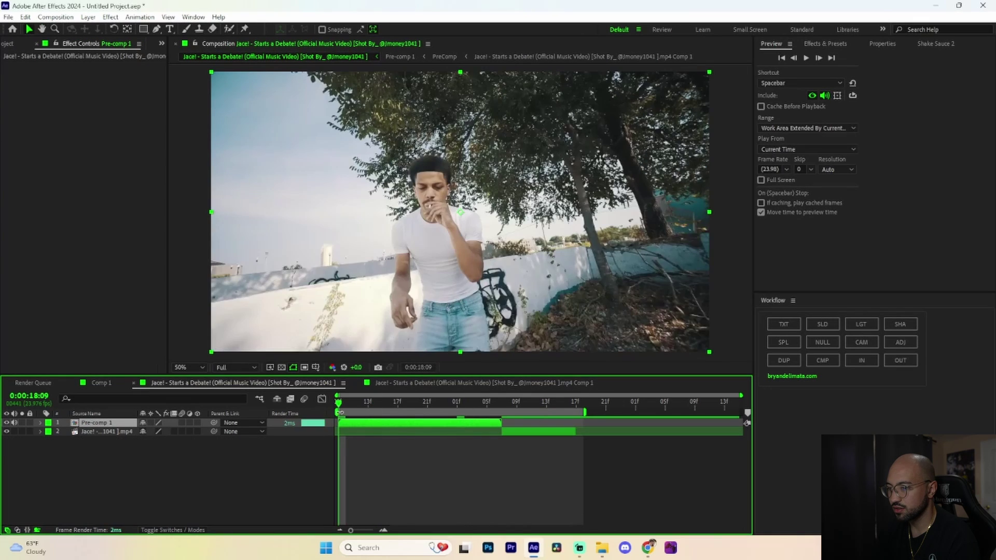
pyautogui.press('space')
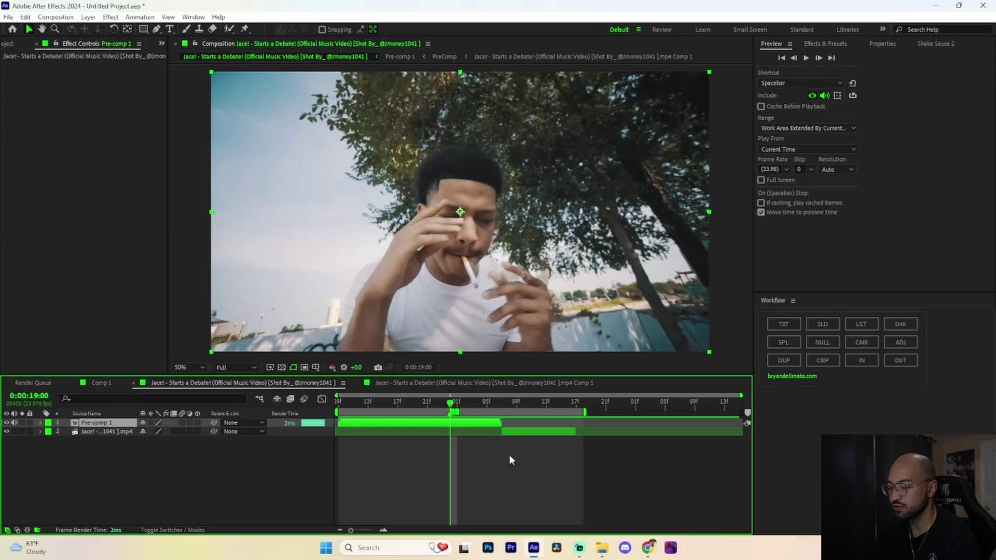
# Move the anchor point of the Pre-comp 1 layer onto the man's face
pyautogui.click(295, 367)
pyautogui.press('y')
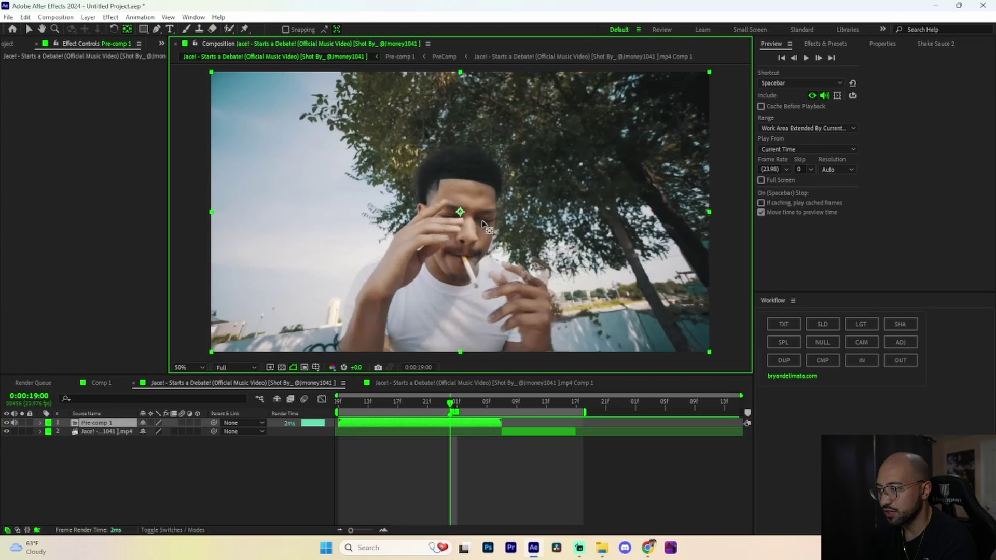
pyautogui.moveTo(461, 212)
pyautogui.mouseDown()
pyautogui.moveTo(449, 216)
pyautogui.moveTo(464, 229)
pyautogui.mouseUp()
# Set a starting Scale keyframe at 100% on Pre-comp 1 at 0:00:18:17
pyautogui.click(794, 58)
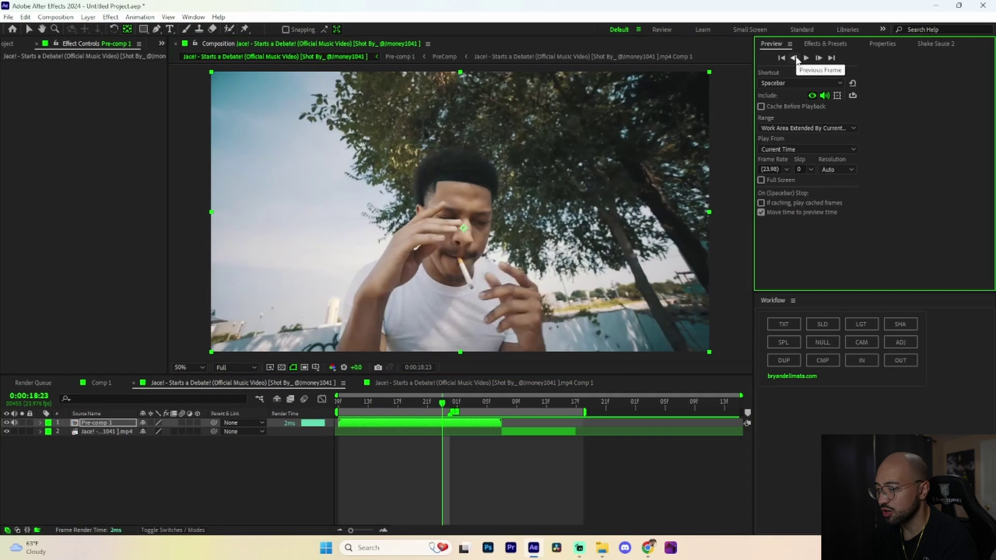
pyautogui.click(795, 59)
pyautogui.click(796, 59)
pyautogui.click(796, 59)
pyautogui.click(795, 58)
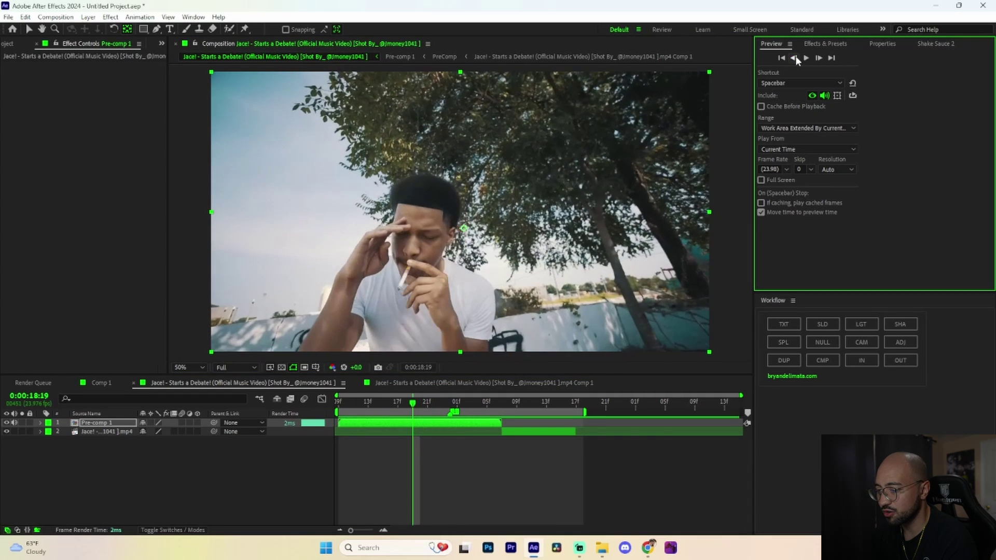
pyautogui.click(796, 58)
pyautogui.click(796, 58)
pyautogui.click(420, 425)
pyautogui.press('v')
pyautogui.press('s')
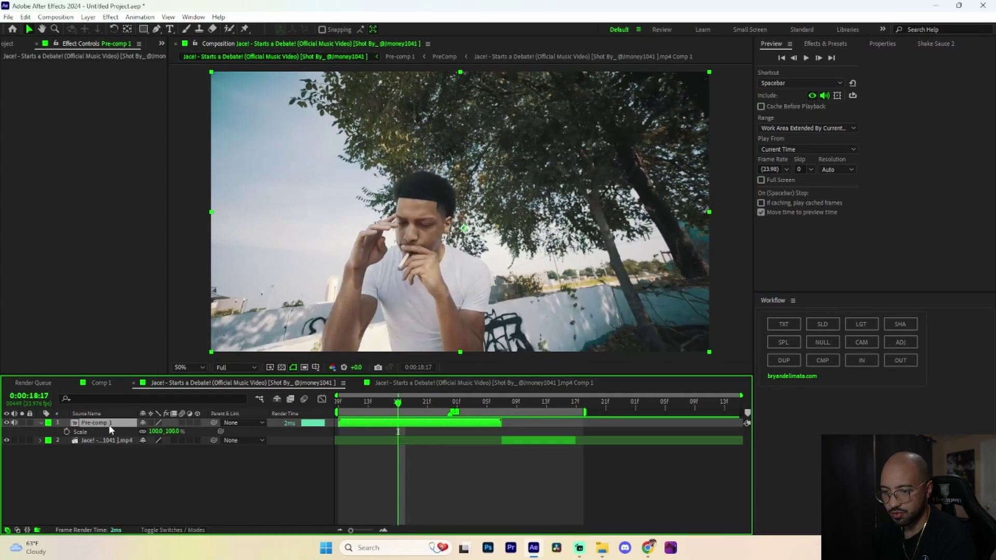
pyautogui.click(66, 431)
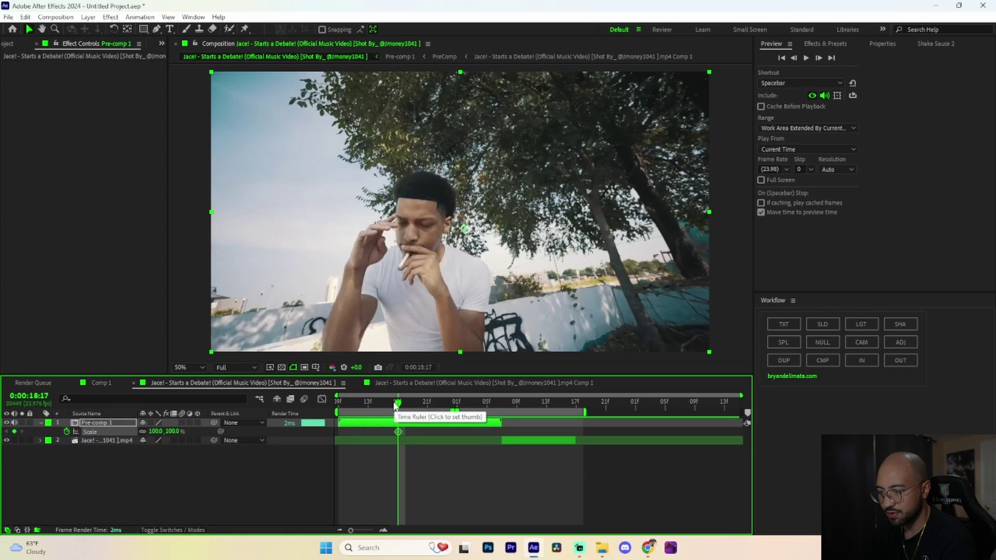
# Add a second Scale keyframe of 145% on Pre-comp 1 at 0:00:19:04
pyautogui.click(435, 412)
pyautogui.moveTo(435, 412); pyautogui.dragTo(478, 412)
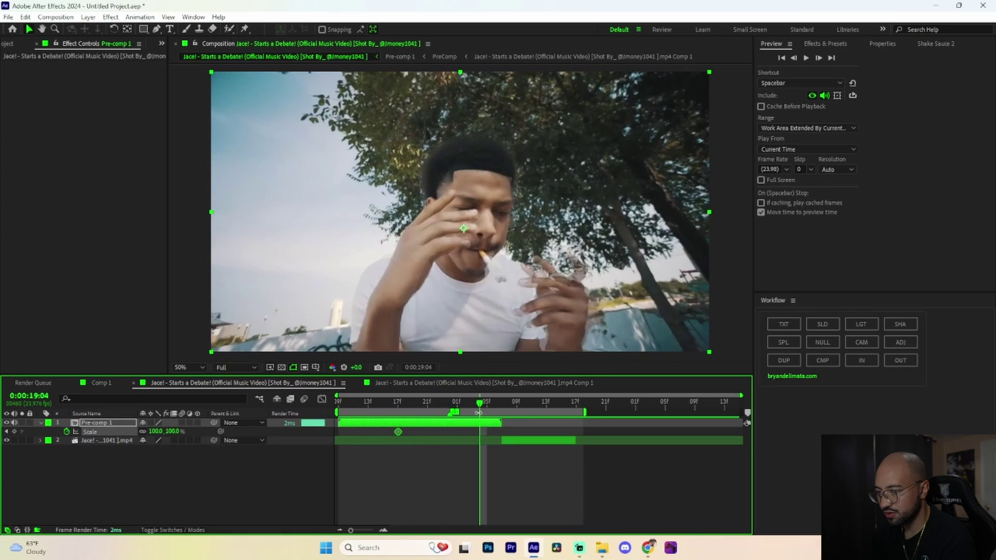
pyautogui.click(160, 431)
pyautogui.write('145')
pyautogui.press('Return')
# Steepen the eased Scale curve of Pre-comp 1 in the Graph Editor for a sharper zoom and preview it
pyautogui.click(435, 405)
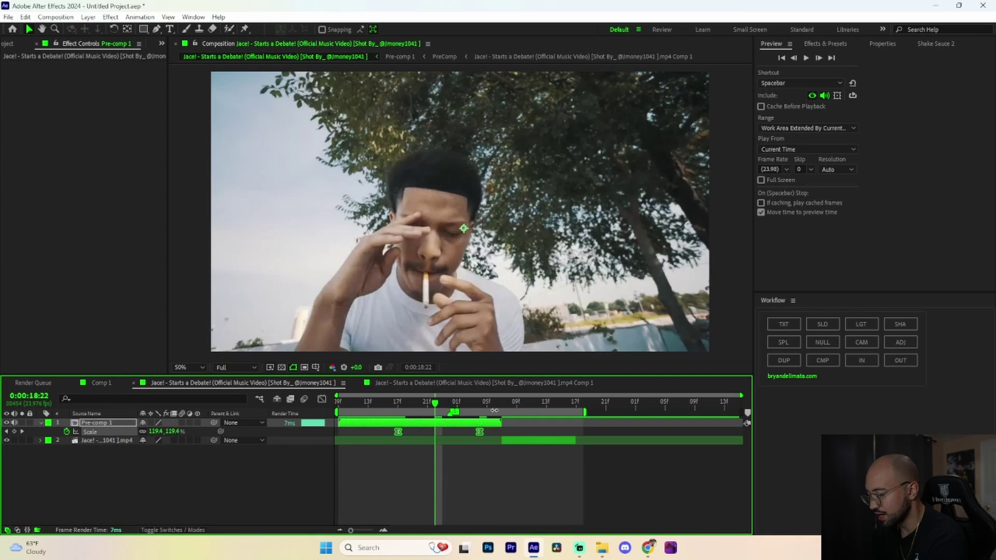
pyautogui.hotkey('shift', 'F3')
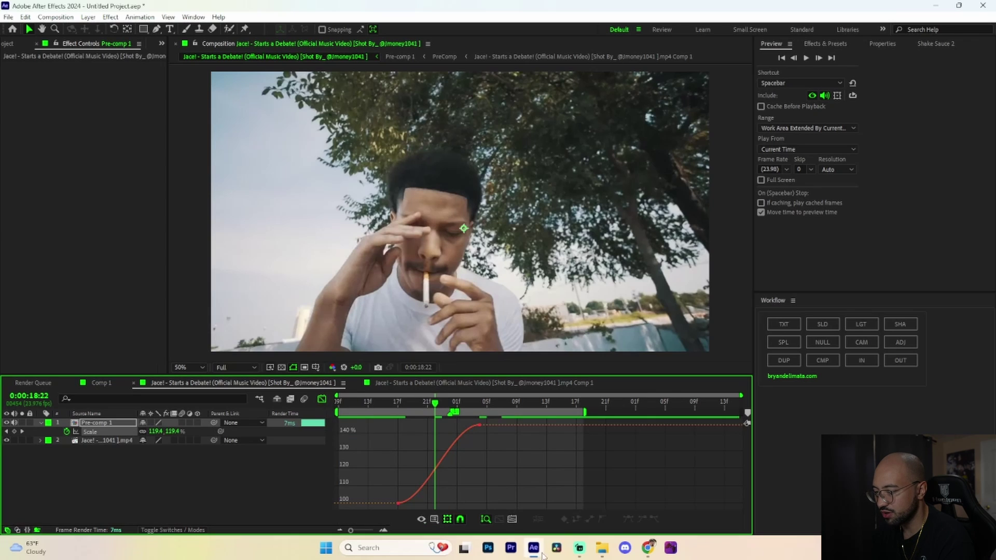
pyautogui.rightClick(478, 463)
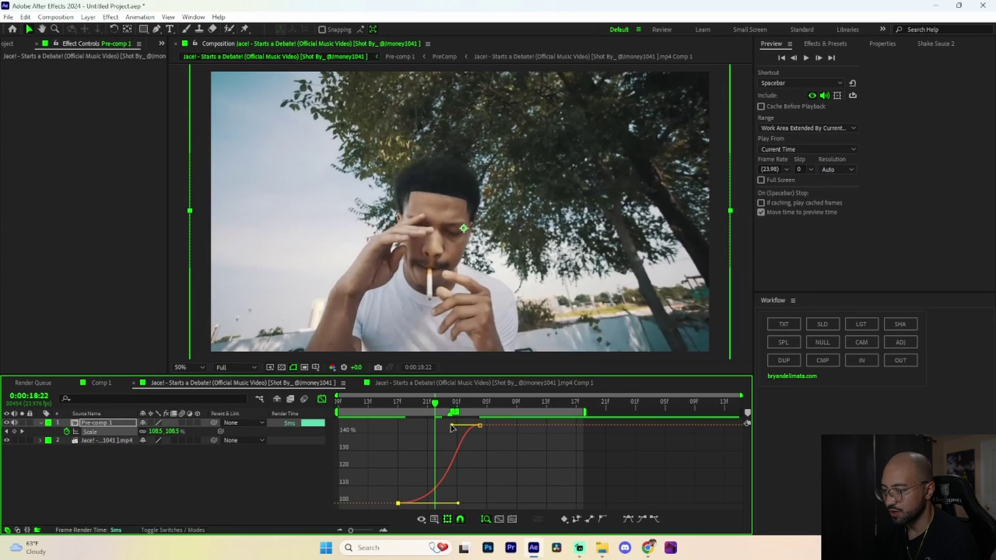
pyautogui.moveTo(452, 425); pyautogui.dragTo(411, 425)
pyautogui.hotkey('shift', 'F3')
pyautogui.press('space')
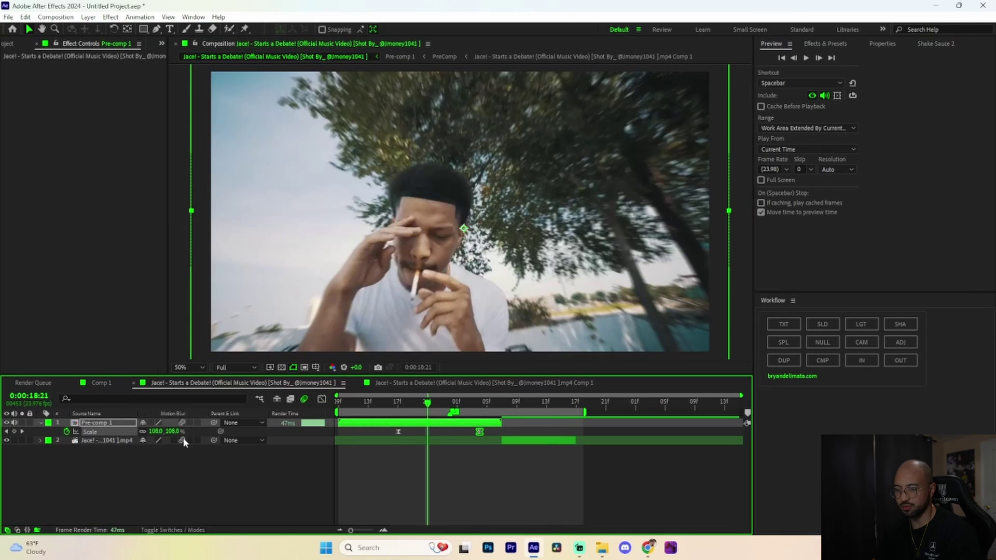
# Enable motion blur on the layers and check the blurred zoom around 0:00:18:23
pyautogui.click(182, 440)
pyautogui.moveTo(417, 402); pyautogui.dragTo(442, 430)
pyautogui.click(443, 424)
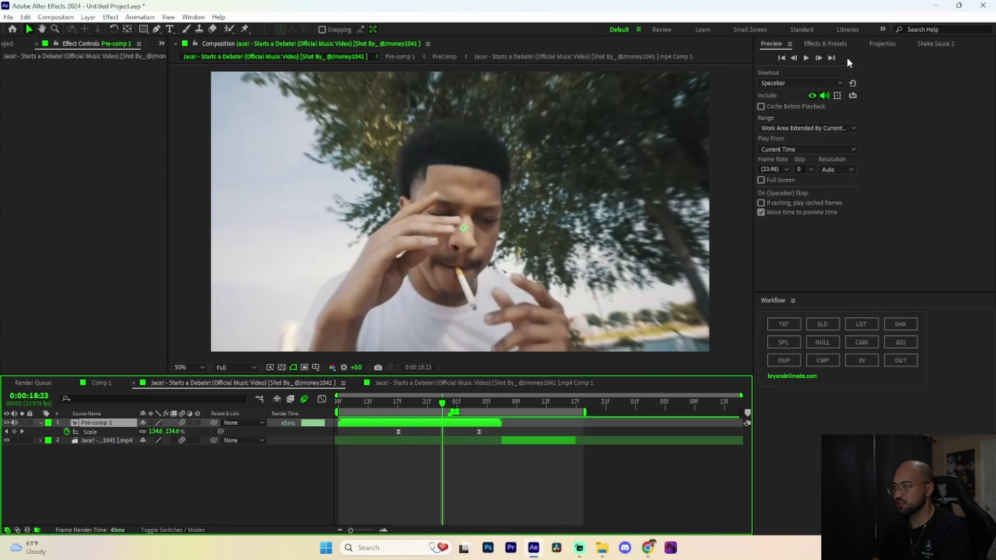
# Split Pre-comp 1 at 0:00:18:22, apply the Shaky preset from Shake Sauce 2 to the second part, and preview it
pyautogui.click(926, 43)
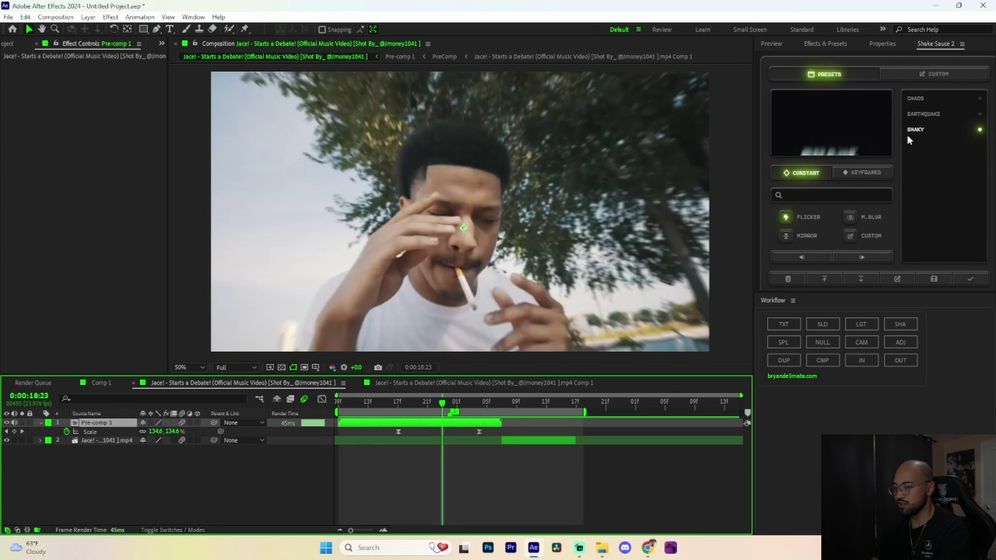
pyautogui.moveTo(444, 404)
pyautogui.mouseDown()
pyautogui.moveTo(414, 407)
pyautogui.moveTo(463, 411)
pyautogui.moveTo(407, 412)
pyautogui.moveTo(438, 413)
pyautogui.mouseUp()
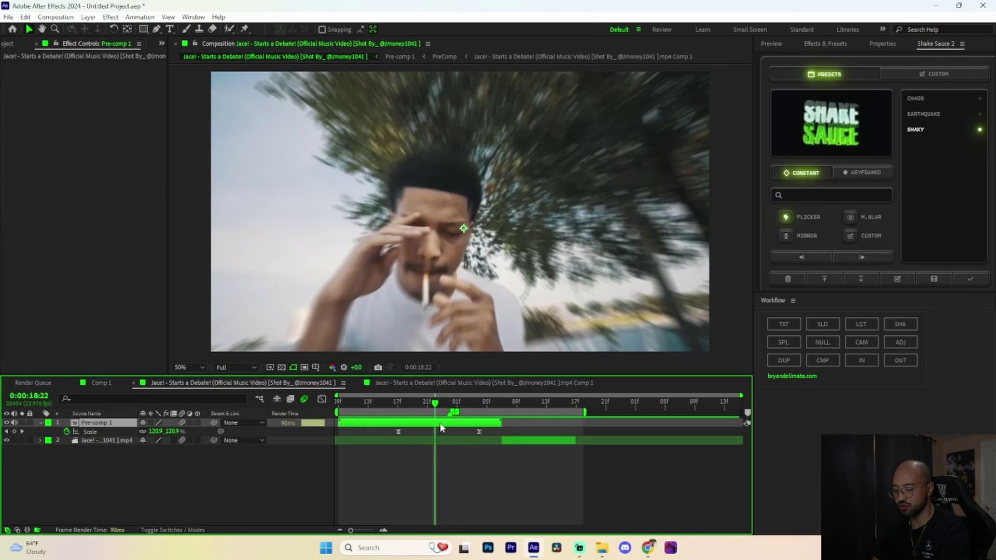
pyautogui.hotkey('ctrl', 'shift', 'd')
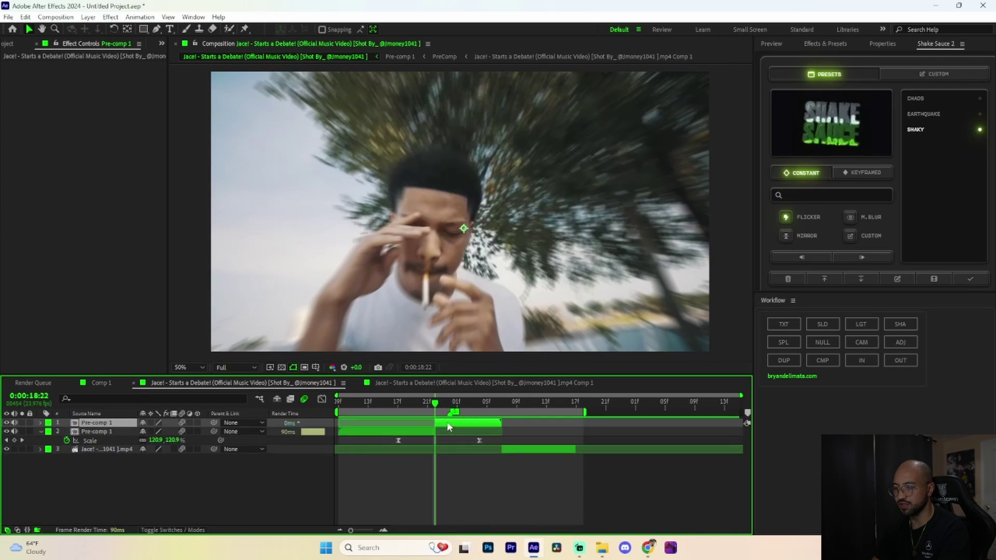
pyautogui.click(922, 127)
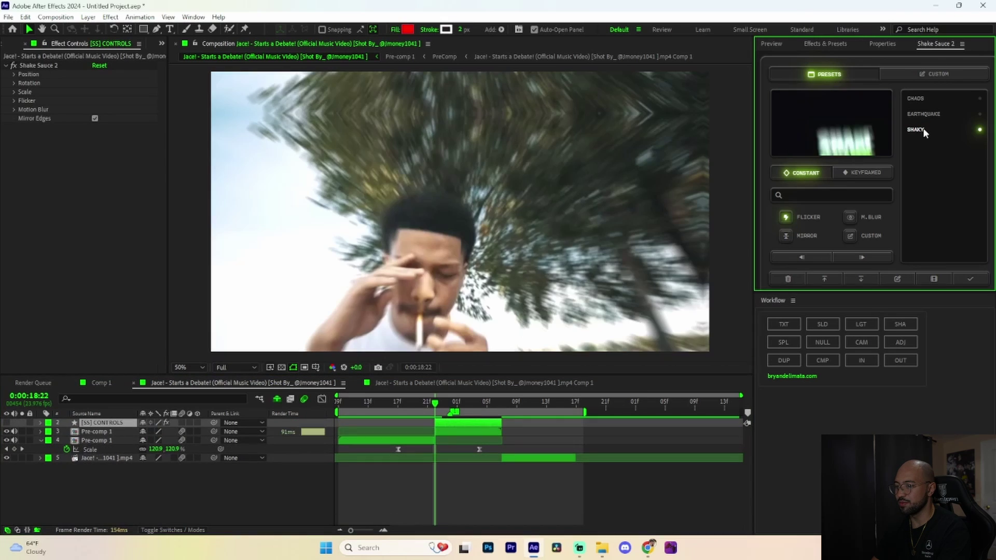
pyautogui.click(454, 412)
pyautogui.press('space')
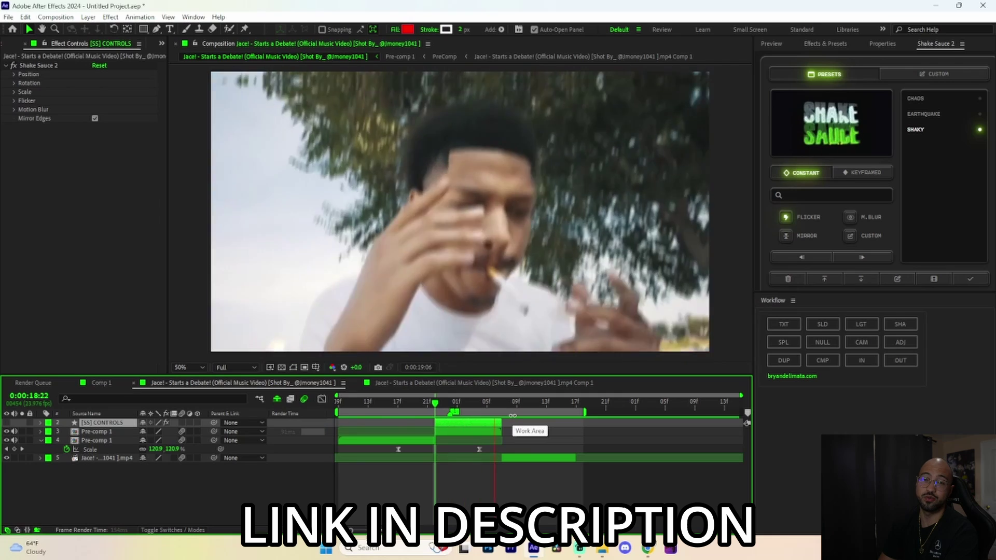
# At 0:00:19:06, duplicate the second part of Pre-comp 1 and delete the surplus copy
pyautogui.moveTo(515, 406); pyautogui.dragTo(500, 417)
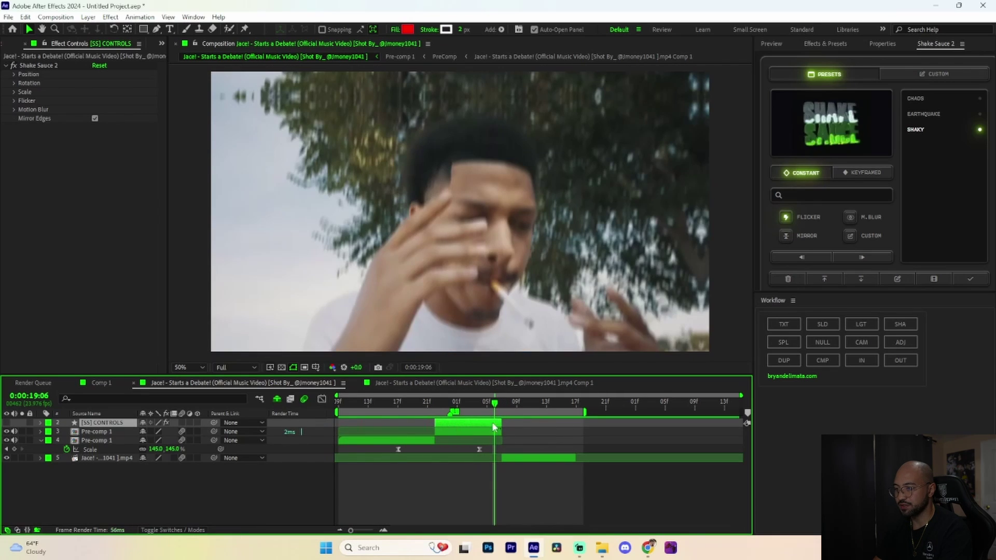
pyautogui.click(492, 432)
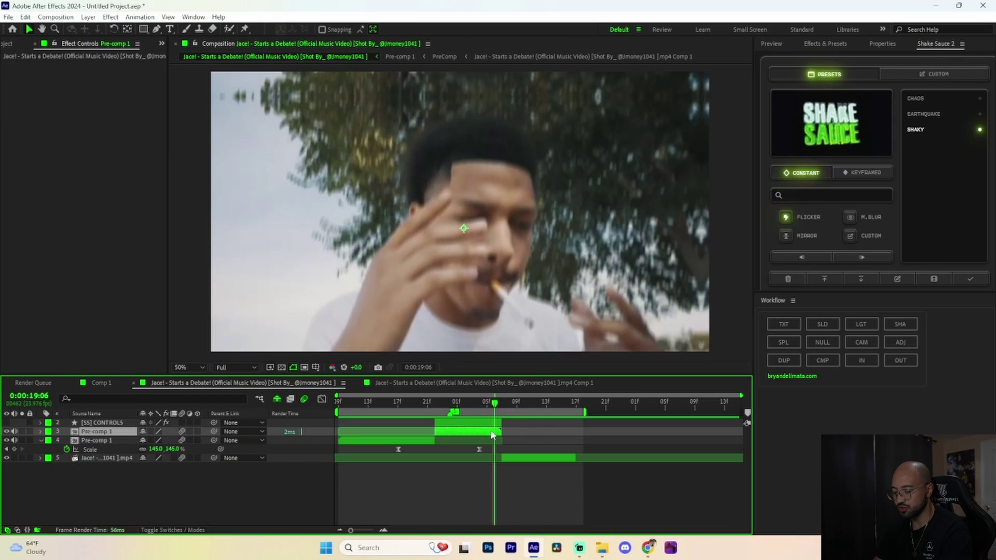
pyautogui.hotkey('ctrl', 'd')
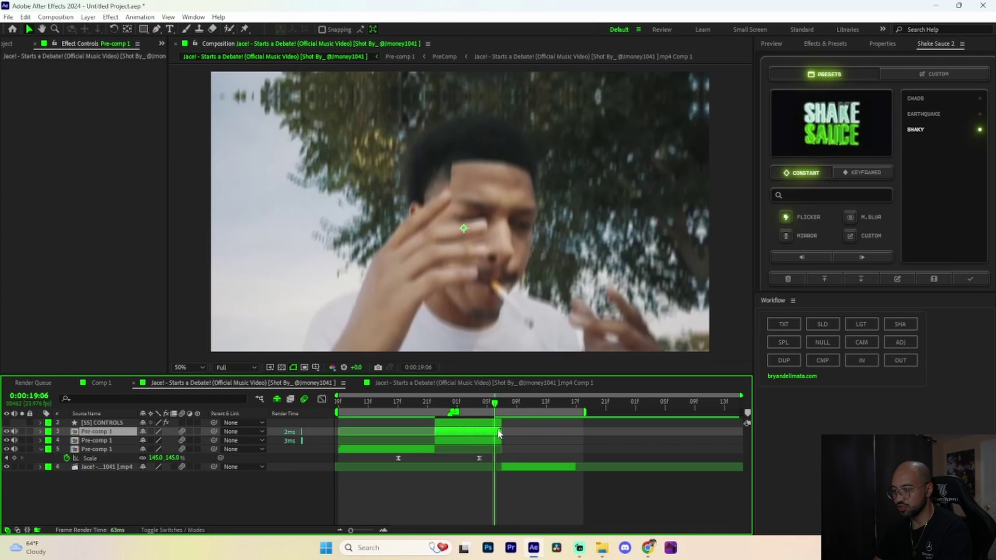
pyautogui.hotkey('ctrl', 'd')
pyautogui.click(487, 441)
pyautogui.press('Delete')
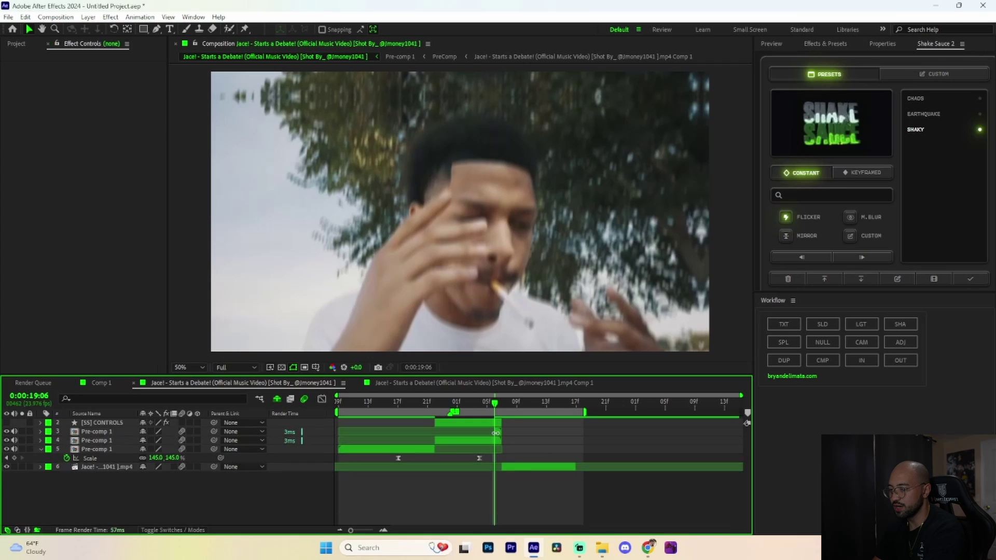
# Apply Freeze Frame to the short Pre-comp 1 piece that starts at 0:00:19:06
pyautogui.moveTo(350, 530); pyautogui.dragTo(379, 533)
pyautogui.rightClick(554, 431)
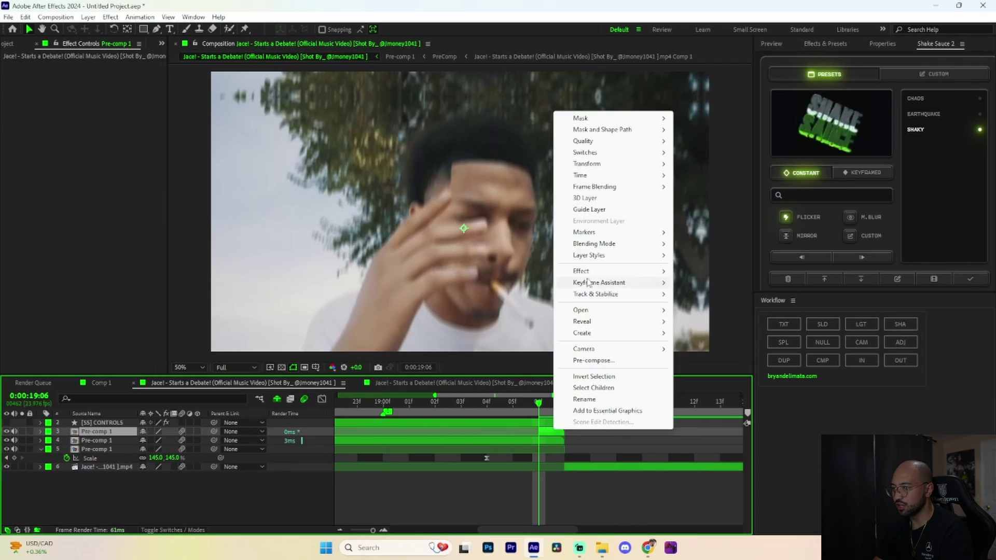
pyautogui.moveTo(622, 176)
pyautogui.click(731, 209)
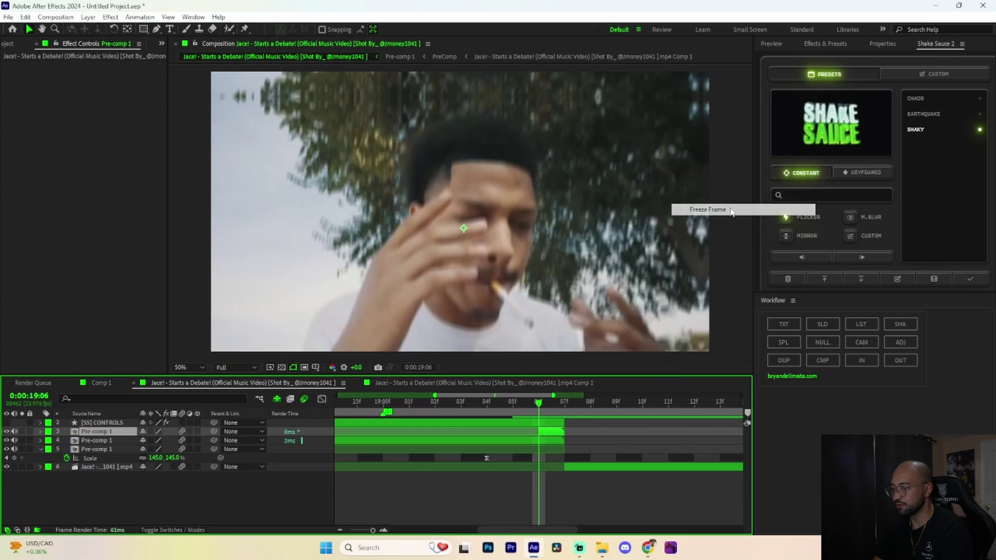
# Cut off the frozen Pre-comp 1 layer at 0:00:19:11 and shift it one frame to start at 0:00:19:07
pyautogui.click(871, 258)
pyautogui.click(871, 258)
pyautogui.click(871, 257)
pyautogui.click(871, 258)
pyautogui.click(871, 258)
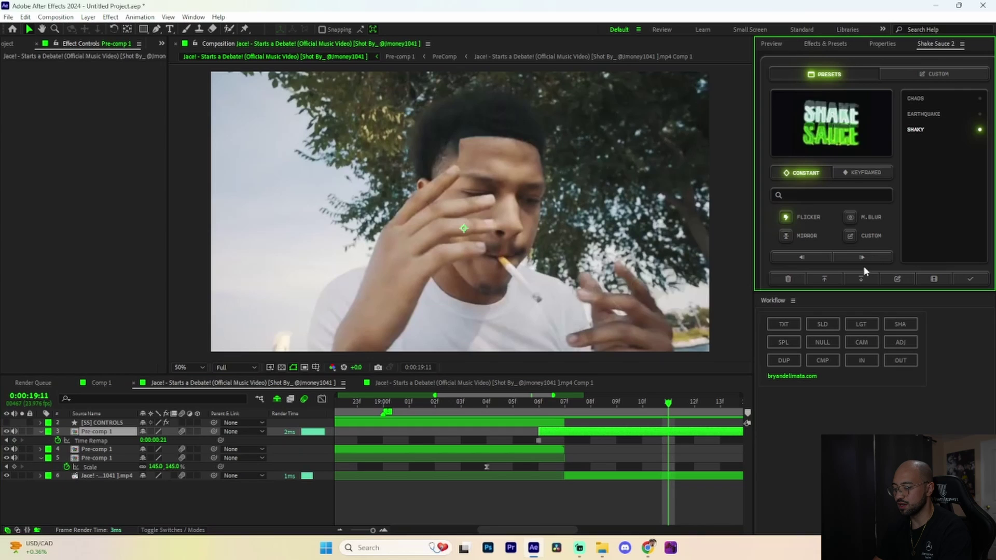
pyautogui.hotkey('ctrl', 'shift', 'd')
pyautogui.press('Delete')
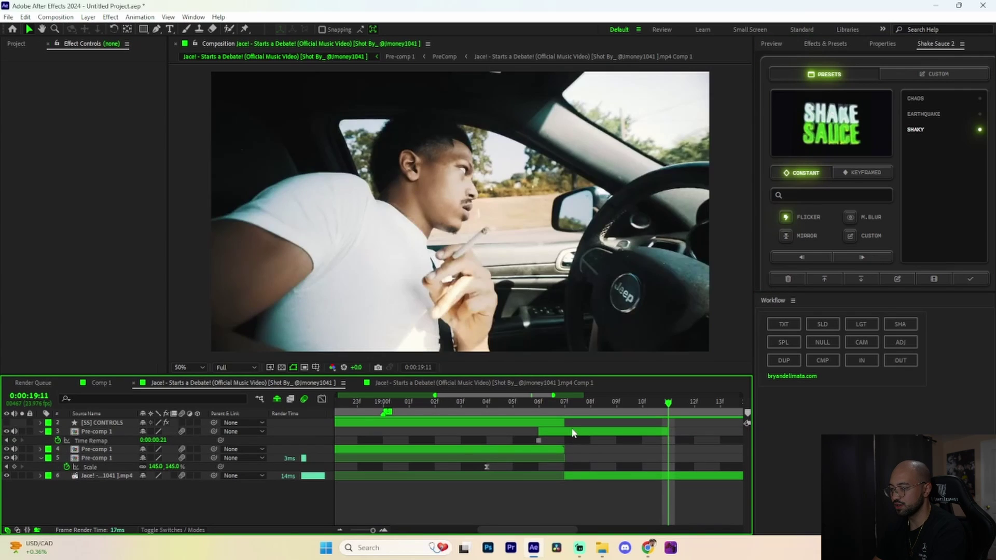
pyautogui.moveTo(568, 435); pyautogui.dragTo(593, 436)
# Keyframe the frozen layer's Opacity from 100% at 0:00:19:07 to 0% at its end, and preview the fade from 0:00:18:17
pyautogui.press('i')
pyautogui.press('t')
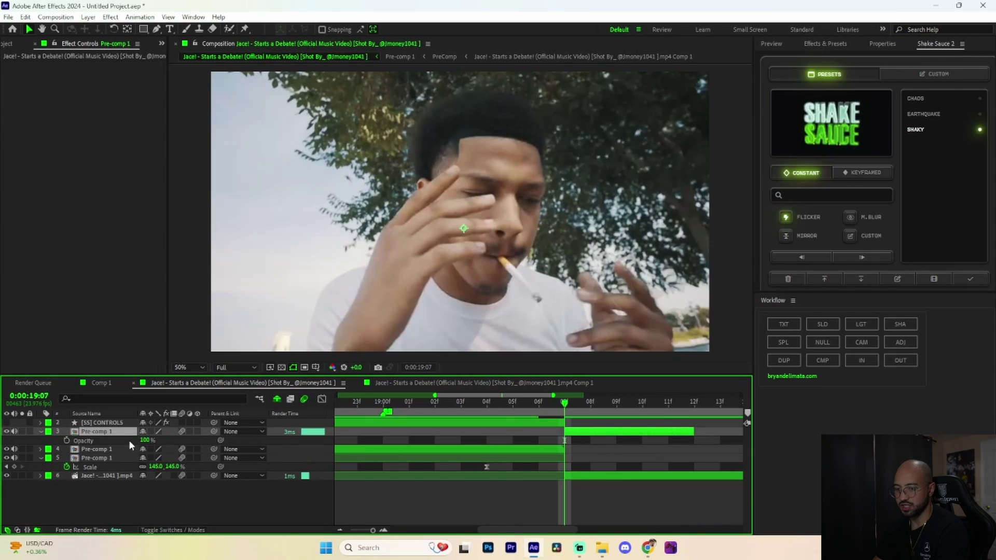
pyautogui.click(67, 440)
pyautogui.moveTo(565, 403); pyautogui.dragTo(694, 403)
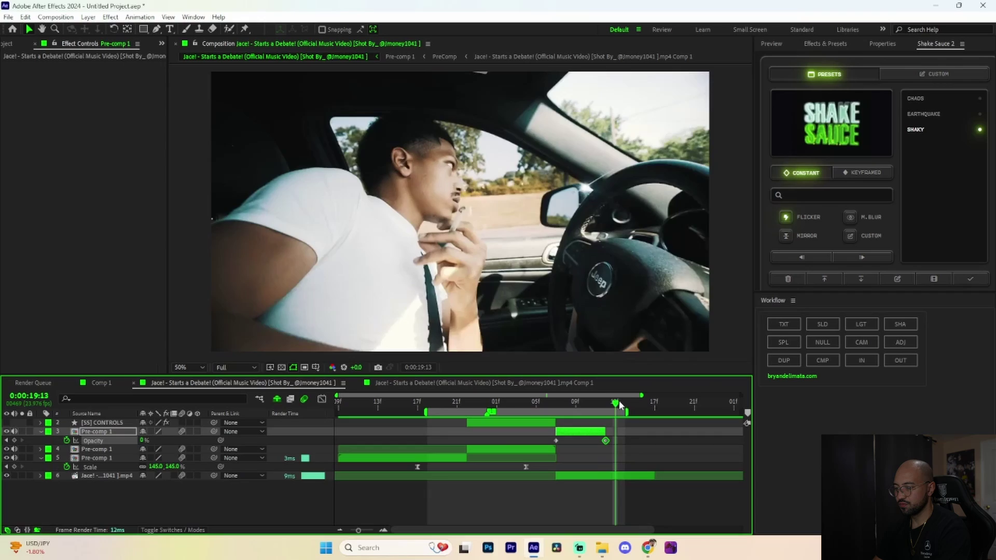
pyautogui.moveTo(615, 403); pyautogui.dragTo(417, 402)
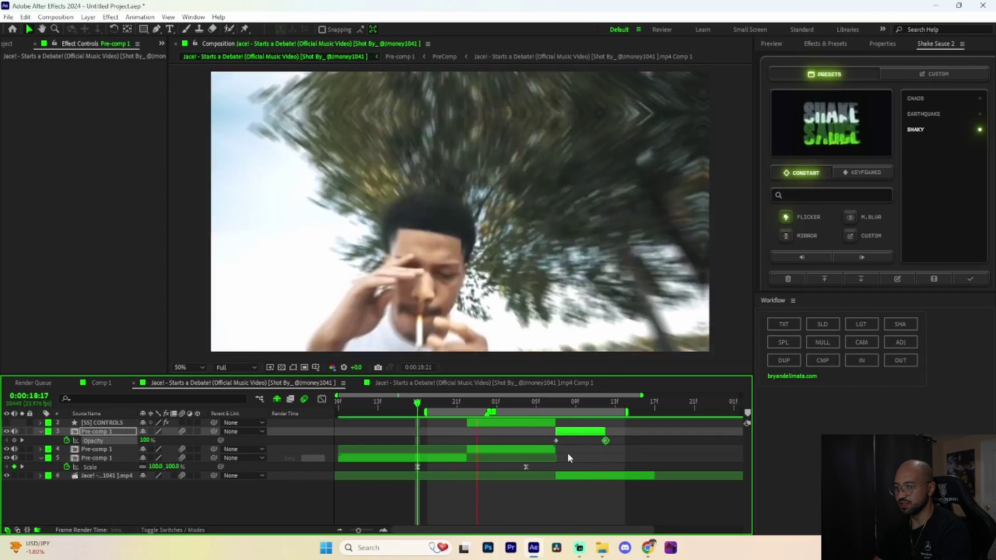
# Find the Exposure effect and apply it to the frozen Pre-comp 1 layer at 0:00:19:07
pyautogui.click(581, 433)
pyautogui.press('i')
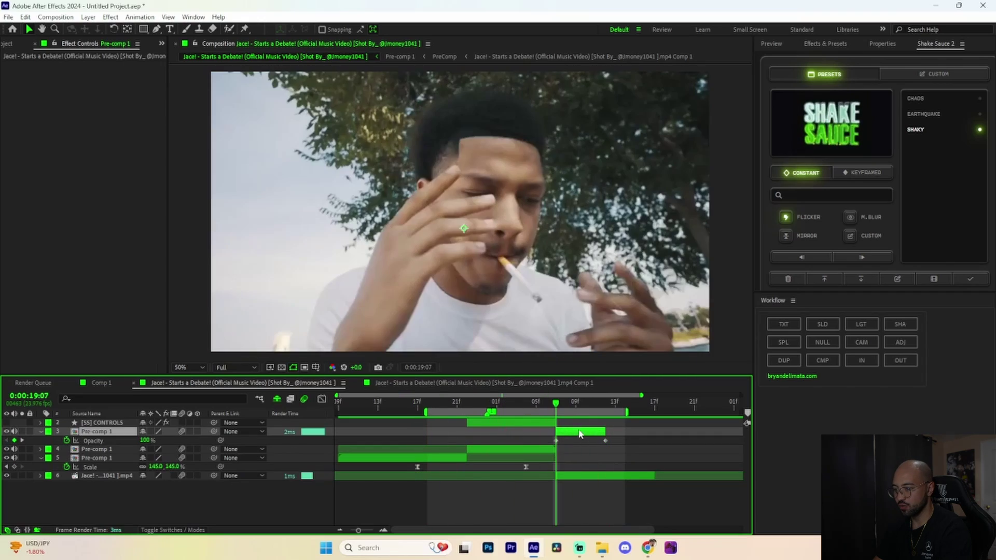
pyautogui.hotkey('ctrl', 'space')
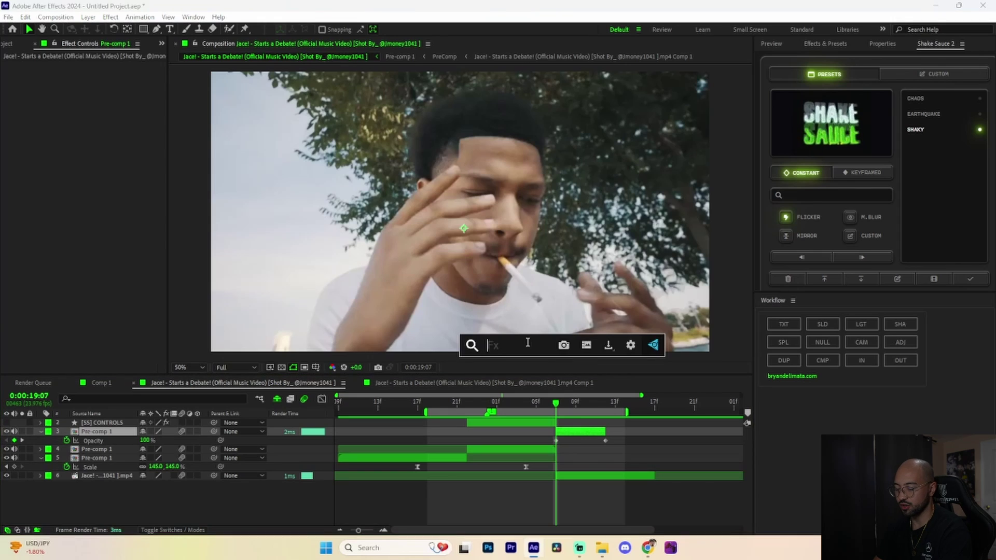
pyautogui.write('exp')
pyautogui.click(505, 375)
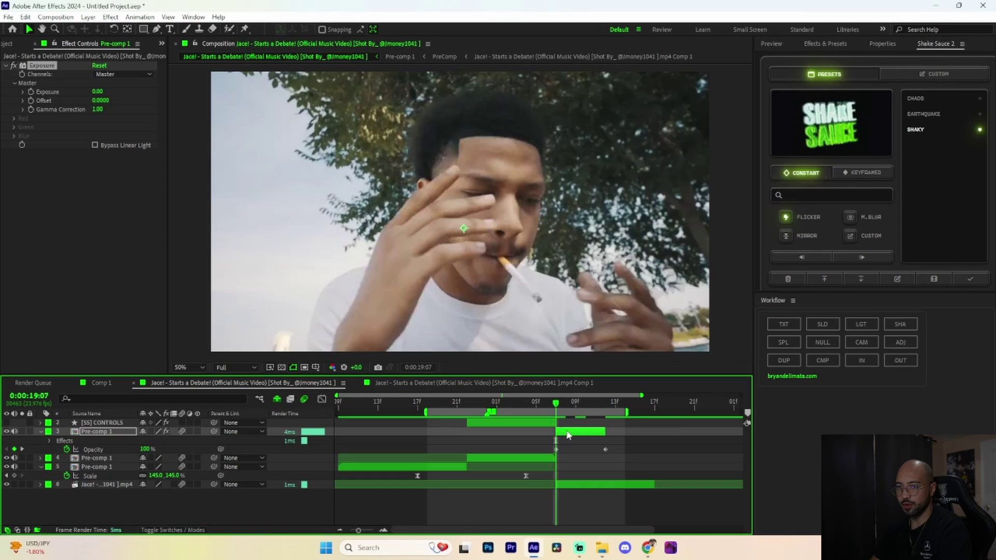
# Keyframe the frozen layer's Exposure from 4.00 at 0:00:19:07 to 0 at 0:00:19:09
pyautogui.click(34, 93)
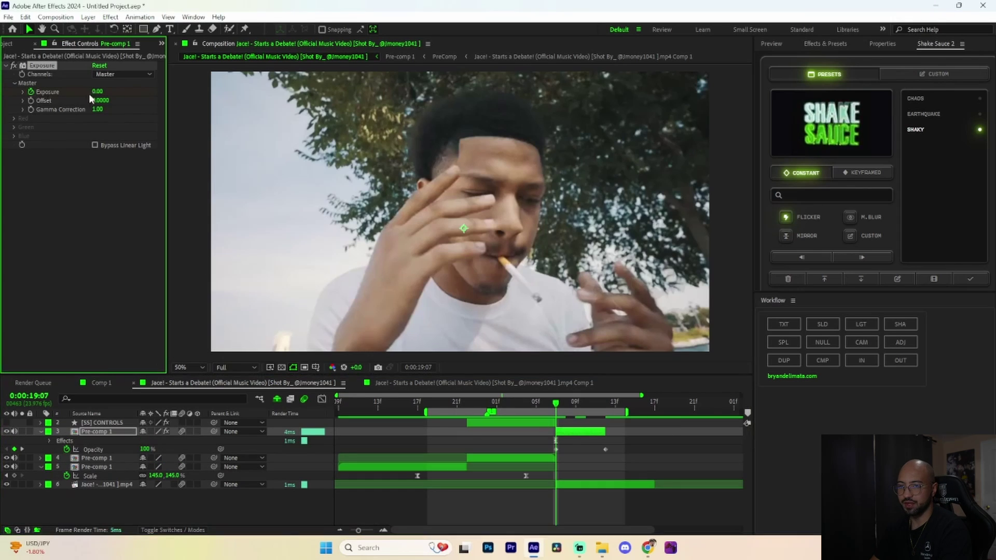
pyautogui.press('Return')
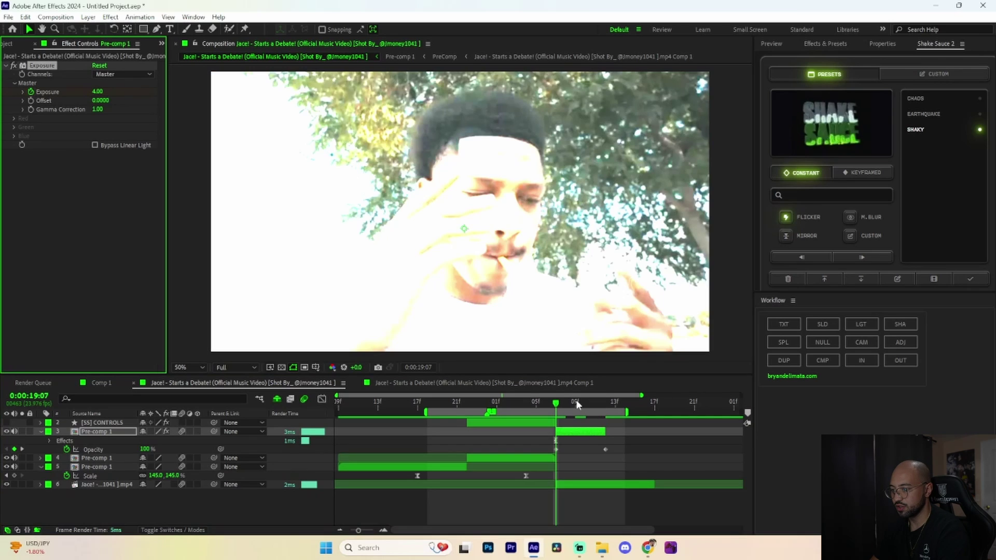
pyautogui.moveTo(554, 405); pyautogui.dragTo(575, 405)
pyautogui.click(100, 92)
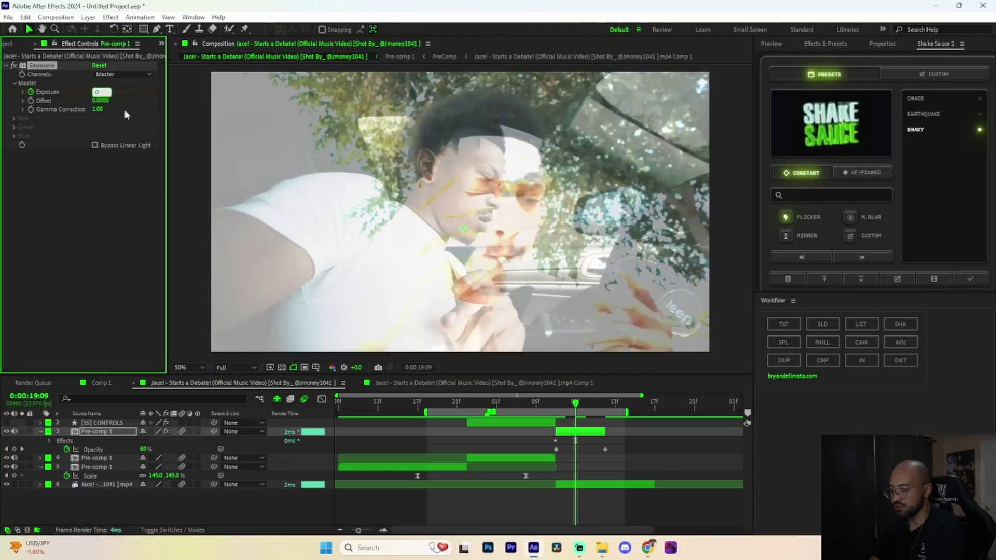